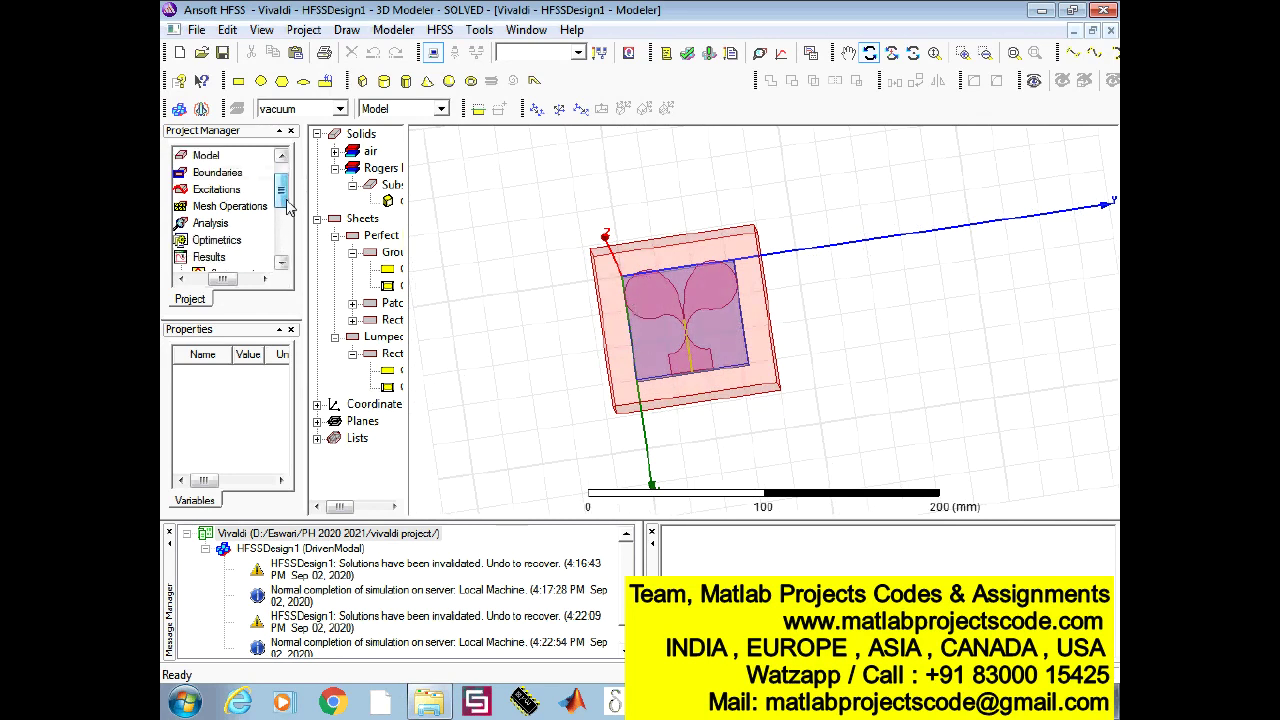
Step: Inspect PerfE1 on the patch, PerfE2 on the ground plane, and Rad1 on the air box
drag(230, 279, 215, 280)
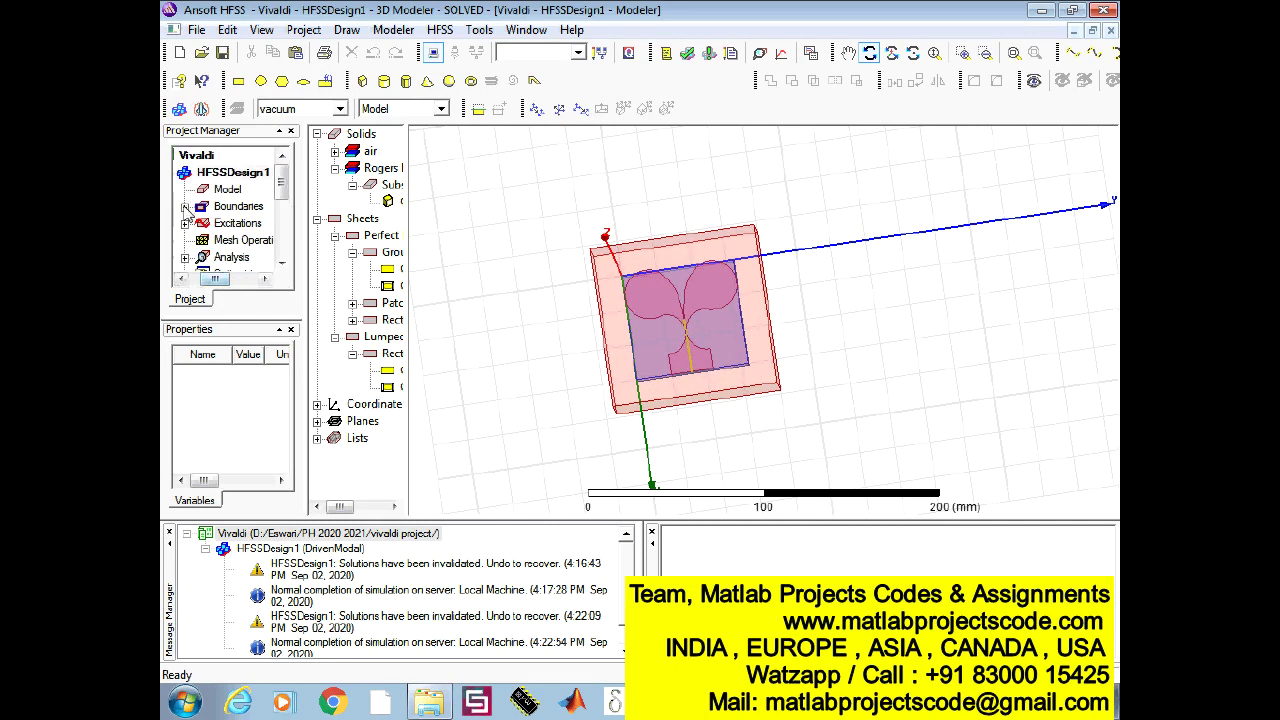
click(185, 206)
click(243, 224)
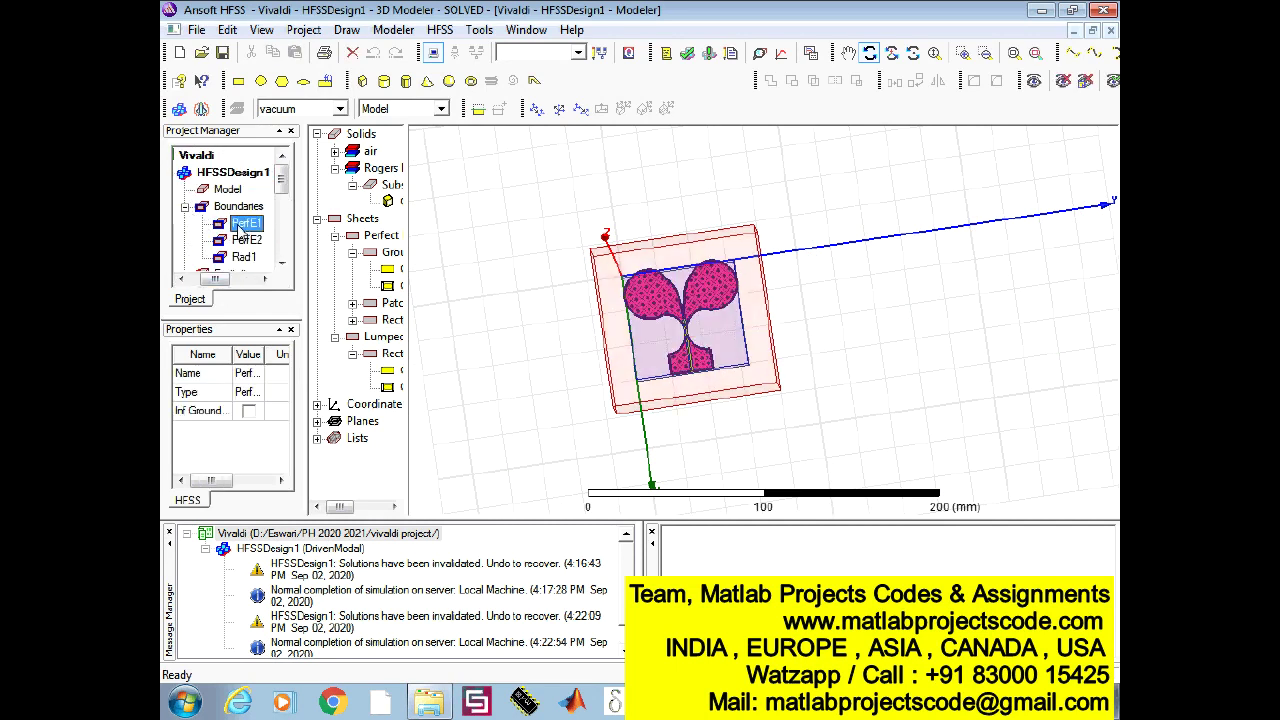
click(243, 241)
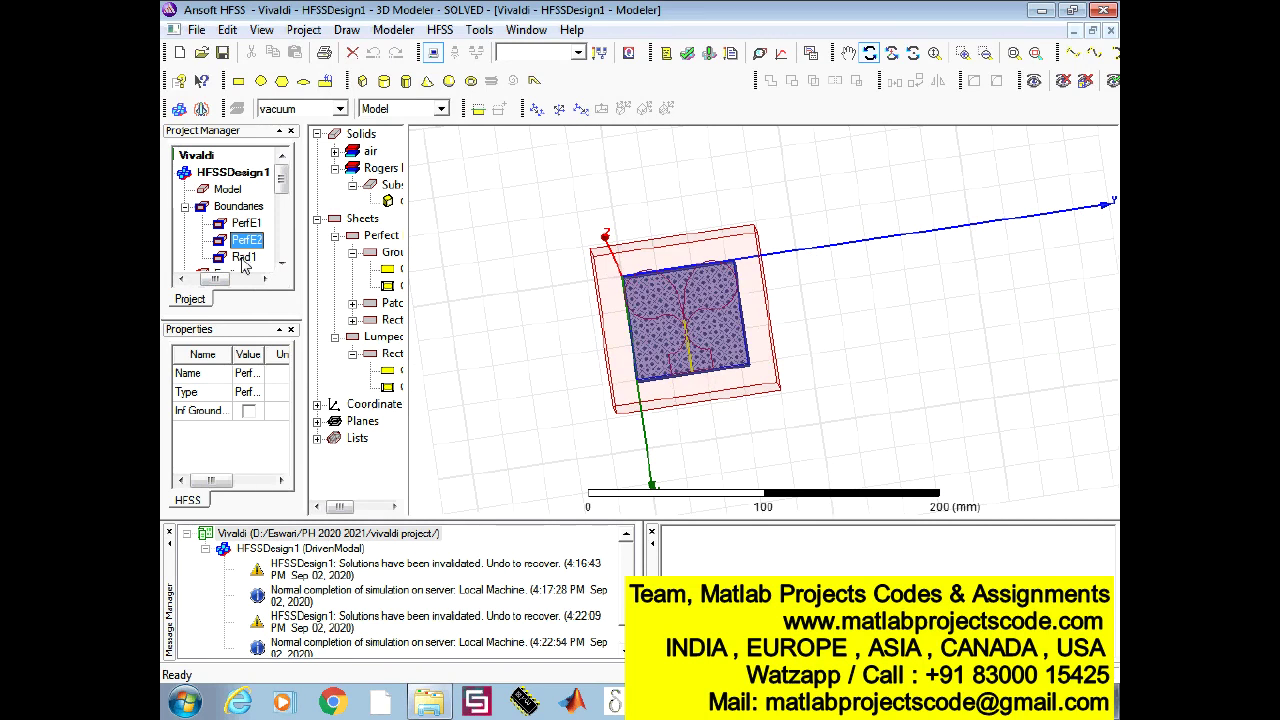
click(243, 258)
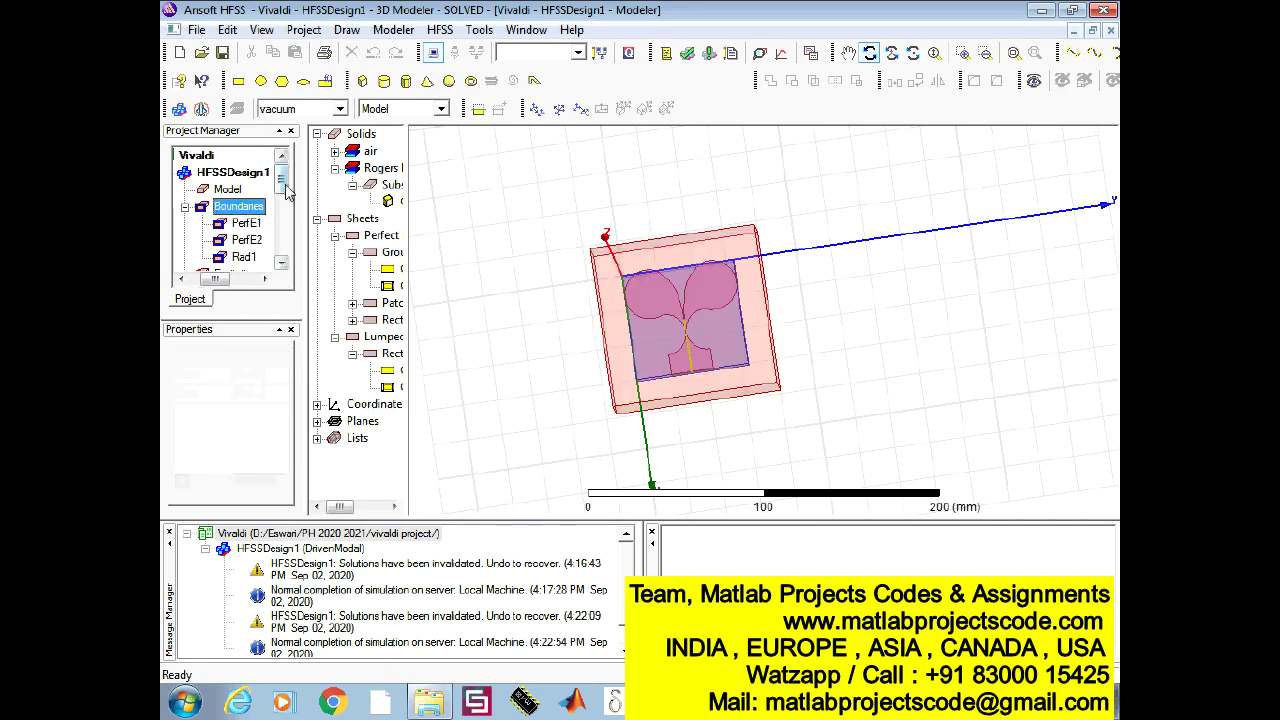
drag(282, 178, 282, 198)
Step: Select lumped port 1 to view its 50-ohm, single-mode settings and orbit onto the port
click(185, 206)
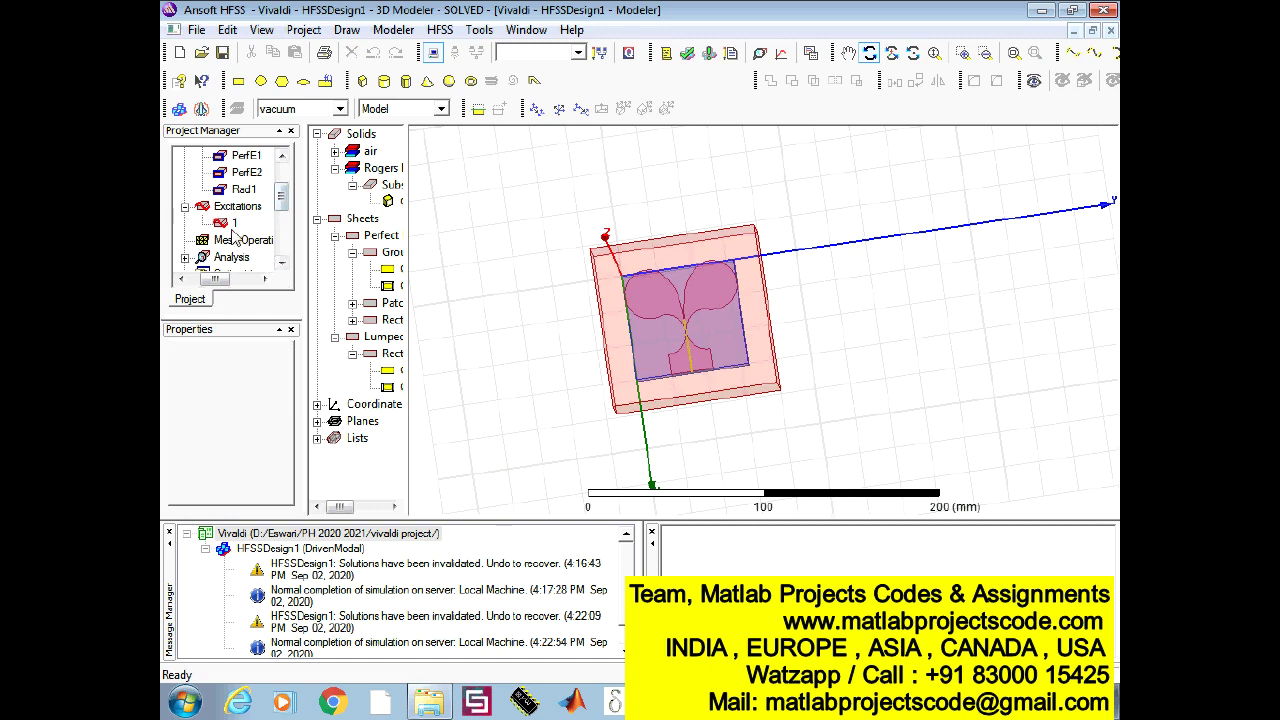
click(228, 222)
mouse_move(672, 358)
mouse_down()
mouse_move(689, 254)
mouse_move(710, 469)
mouse_up()
scroll(689, 254, up, 3)
scroll(706, 325, down, 2)
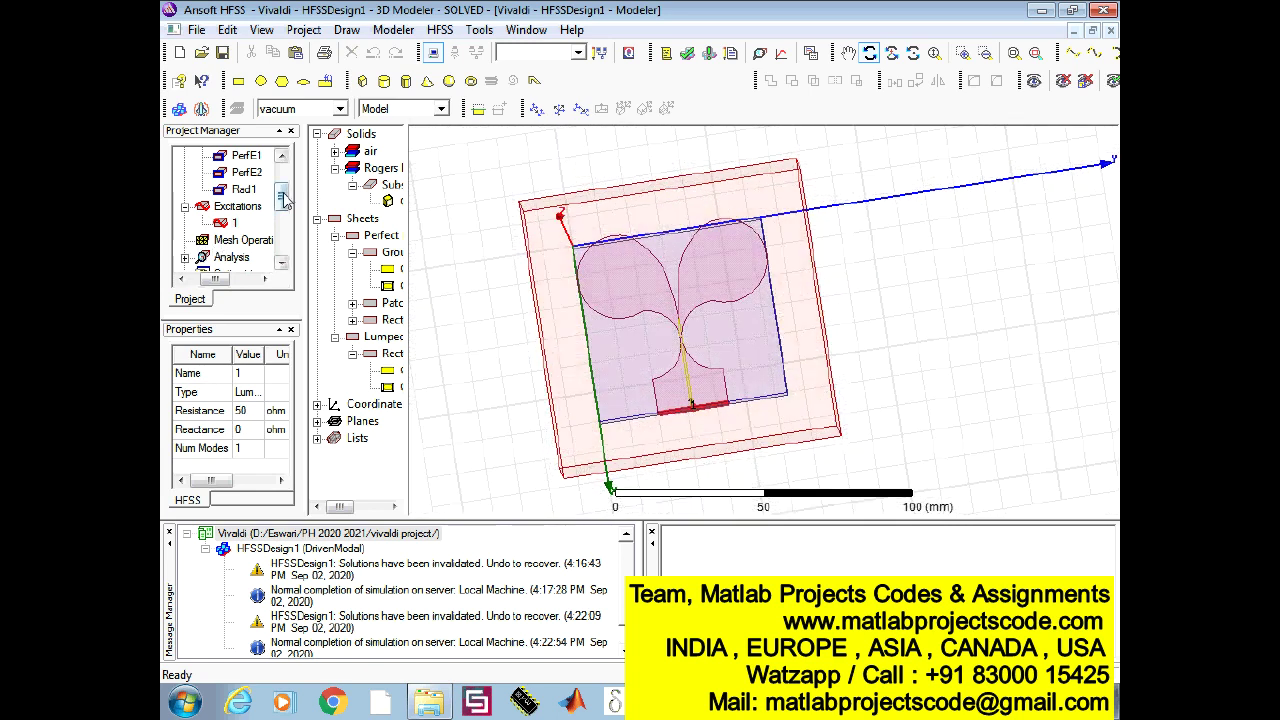
drag(282, 197, 282, 221)
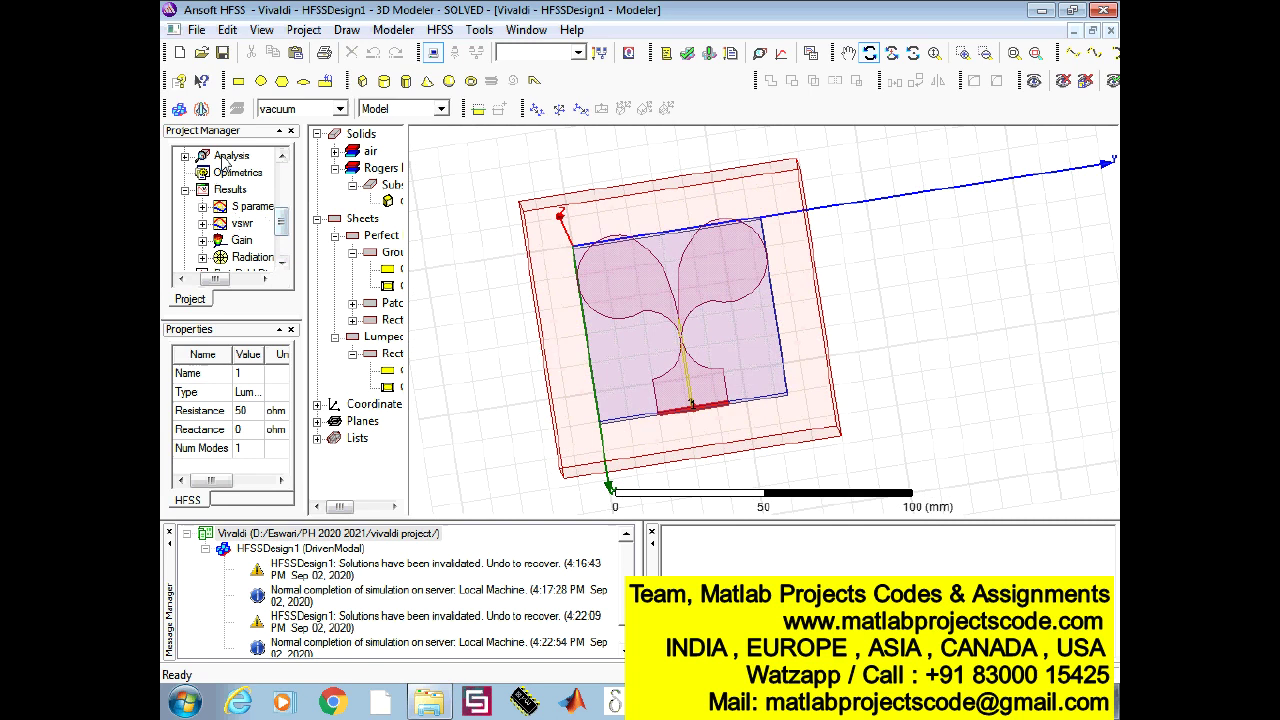